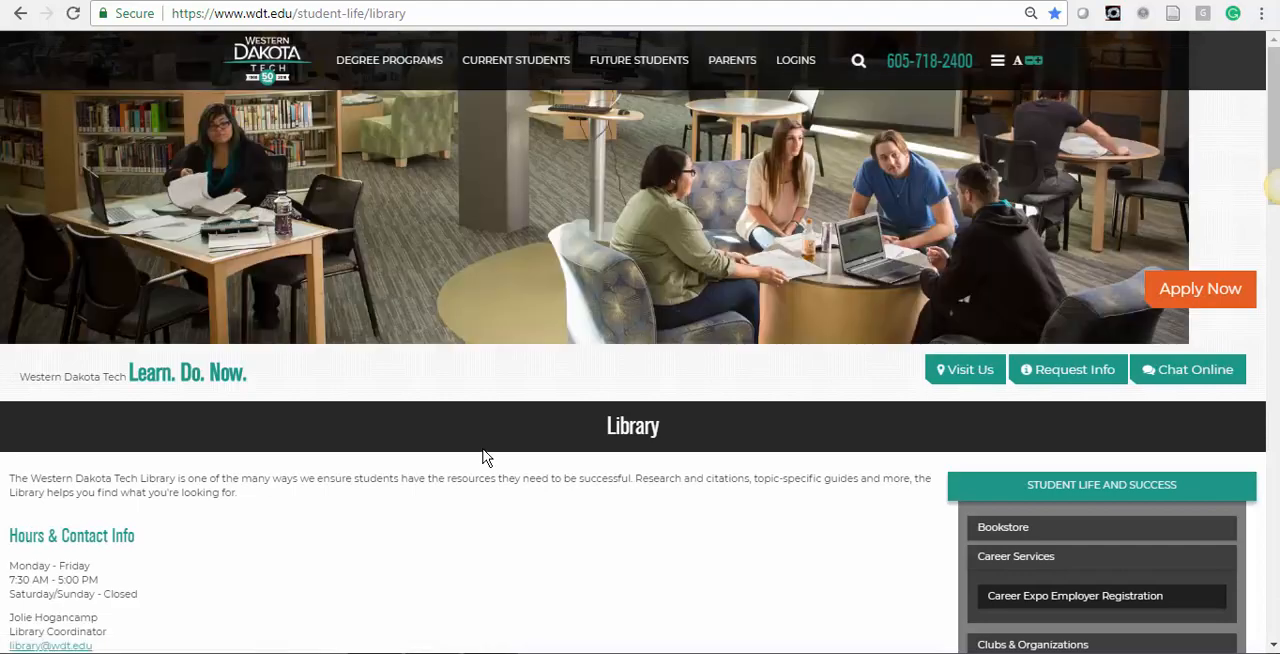
Open EasyBib from the library page's Citing Research section and go to its account sign-up form.
{"action": "scroll", "coordinate": [483, 456], "scroll_direction": "down", "scroll_amount": 6}
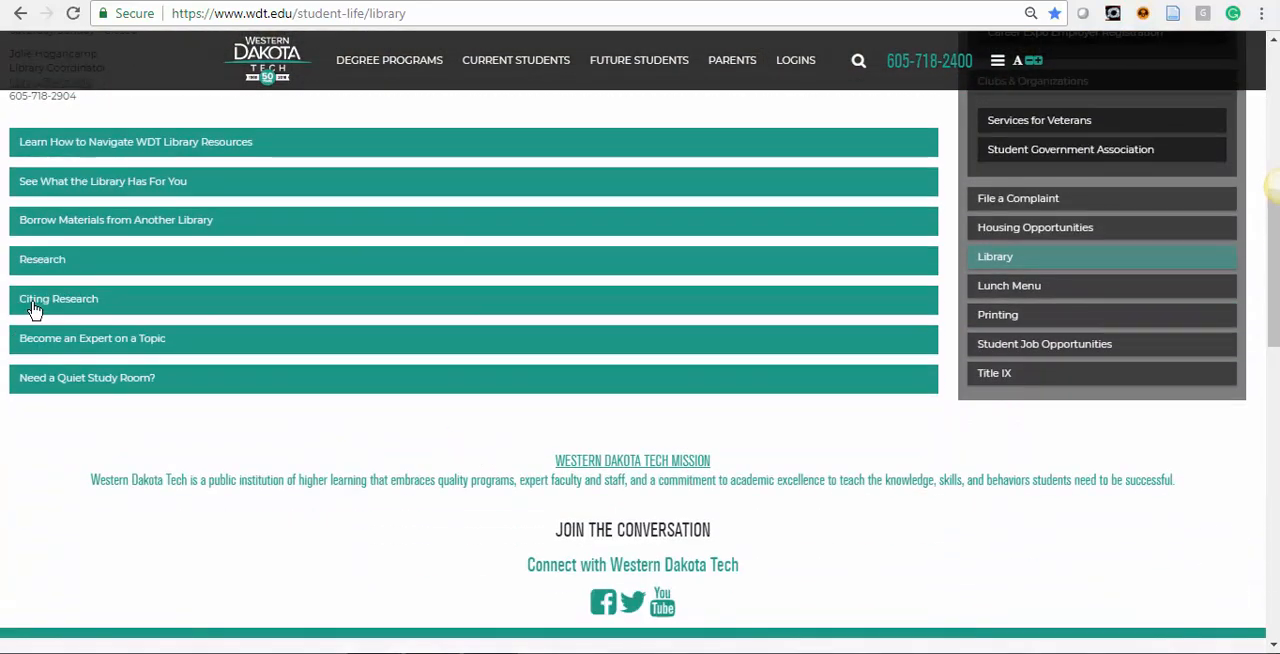
{"action": "left_click", "coordinate": [34, 310]}
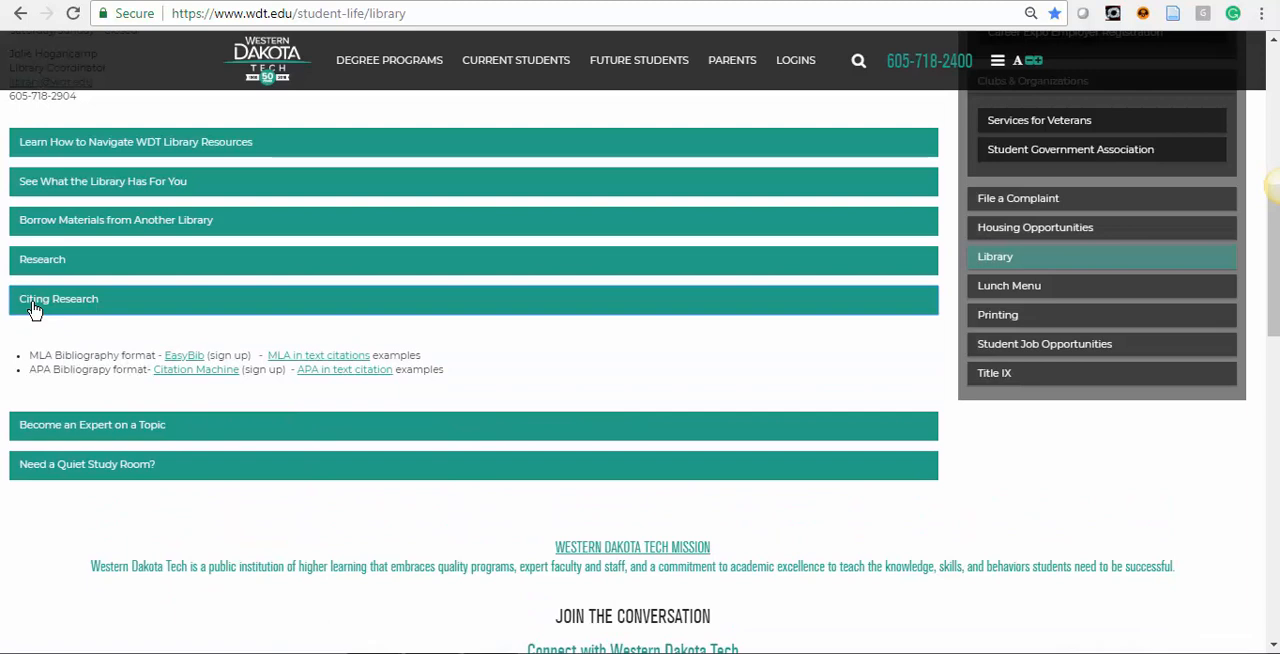
{"action": "left_click", "coordinate": [186, 360]}
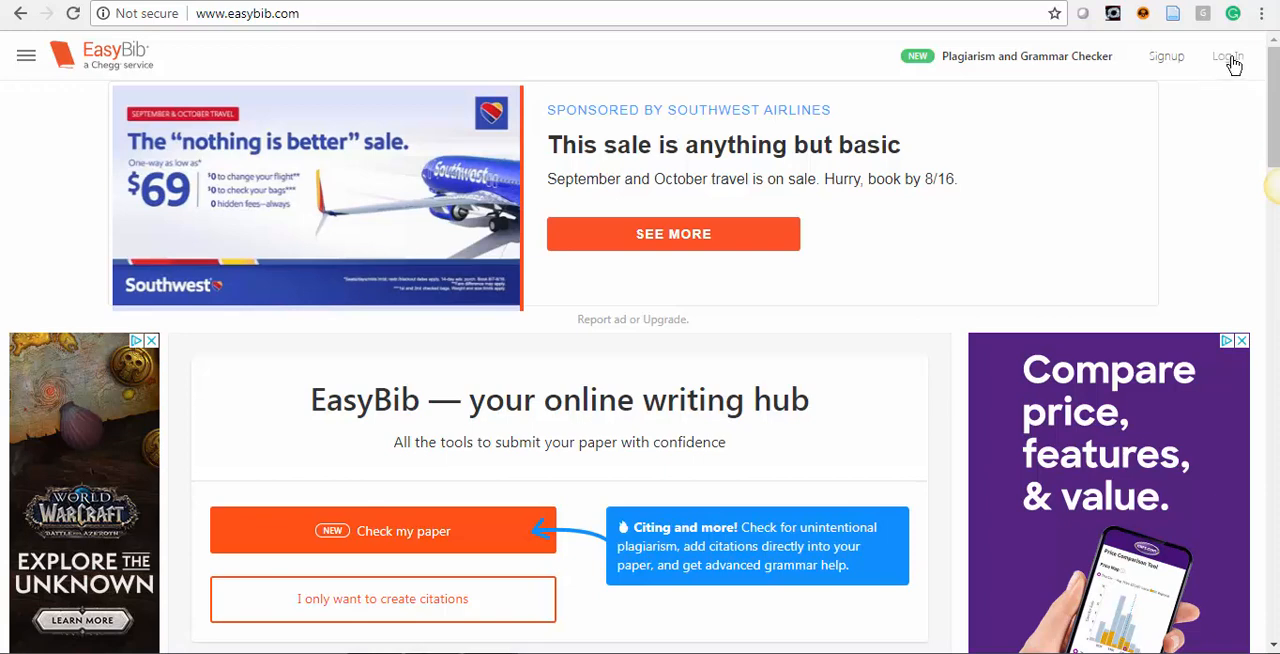
{"action": "left_click", "coordinate": [1167, 60]}
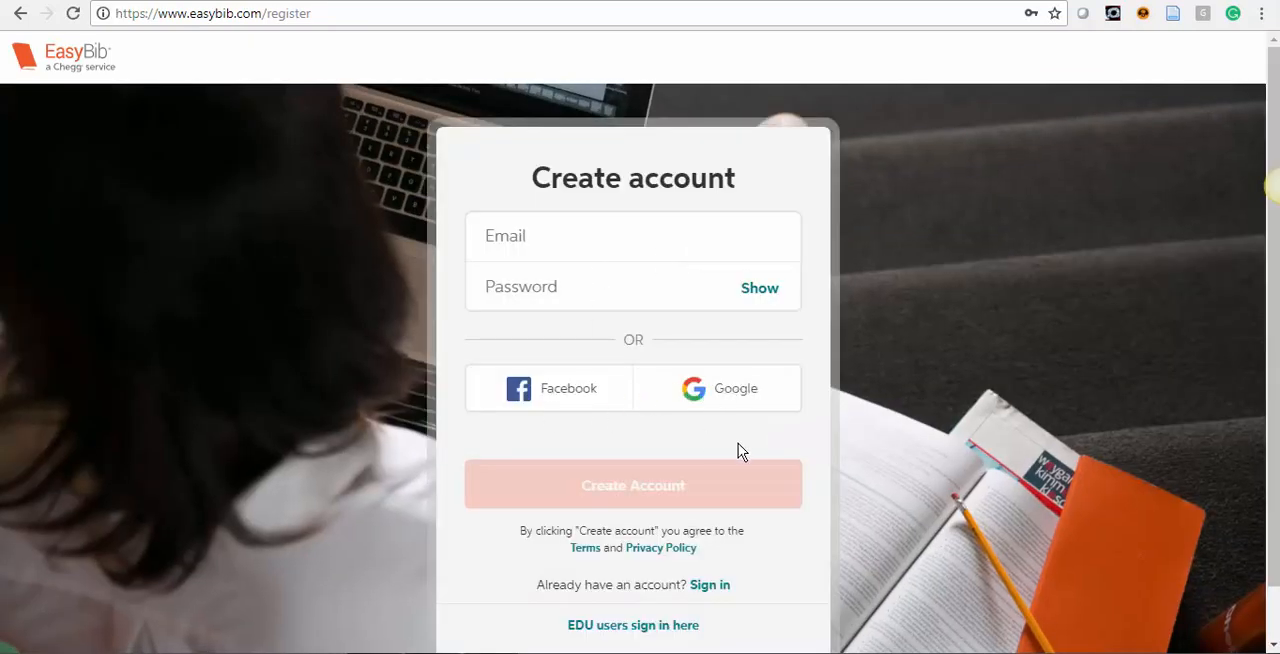
Enter the account email and password, save the login in the browser, and identify as a Student studying in College.
{"action": "scroll", "coordinate": [738, 443], "scroll_direction": "down", "scroll_amount": 1}
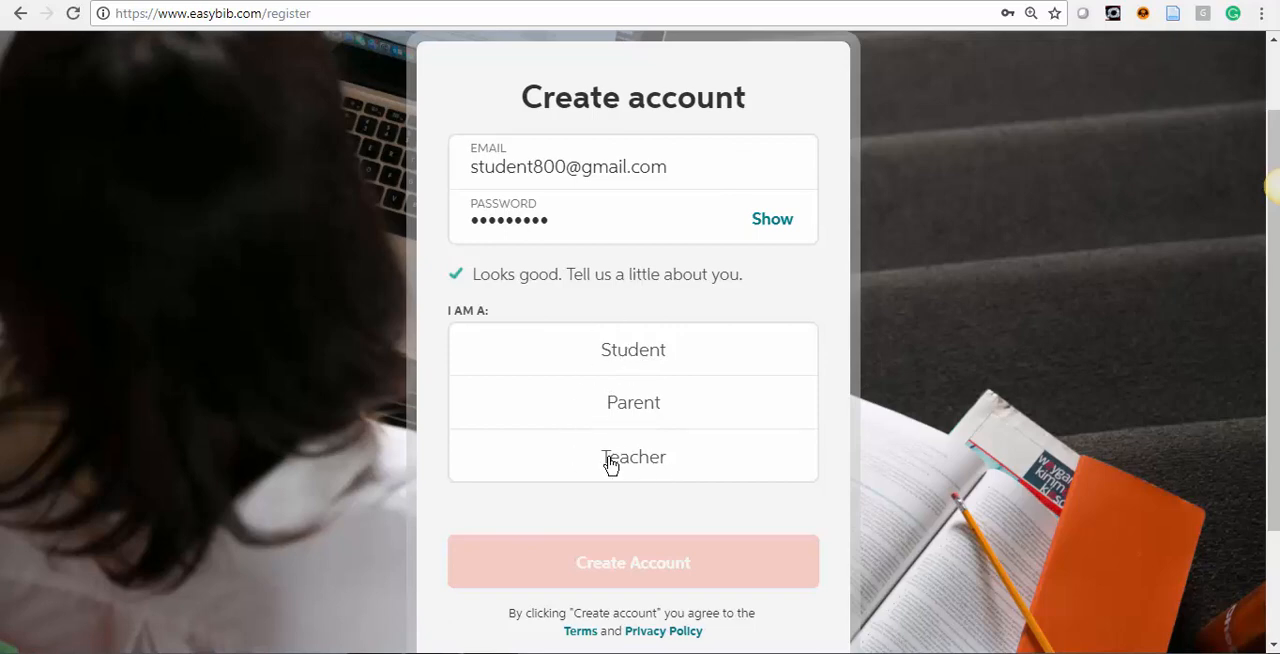
{"action": "left_click", "coordinate": [614, 358]}
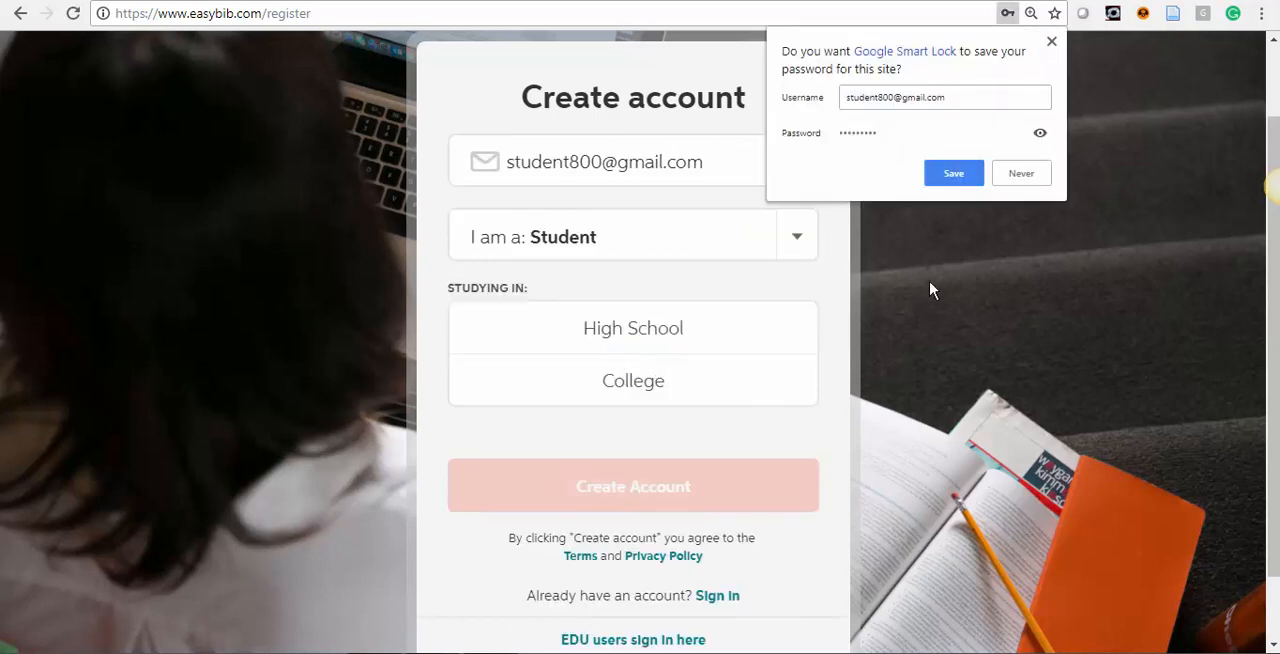
{"action": "left_click", "coordinate": [955, 175]}
{"action": "left_click", "coordinate": [609, 386]}
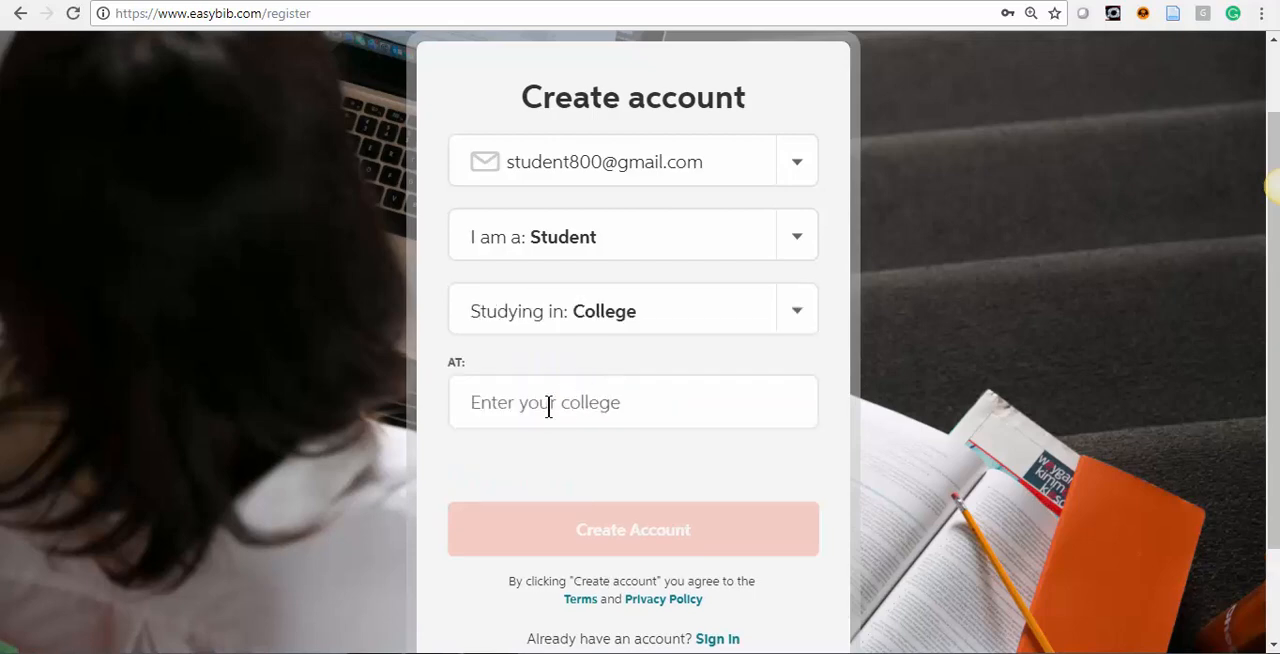
Choose Western Dakota Technical Institute as the college and 1st as the year in school, and create the account.
{"action": "left_click", "coordinate": [548, 408]}
{"action": "left_click", "coordinate": [597, 451]}
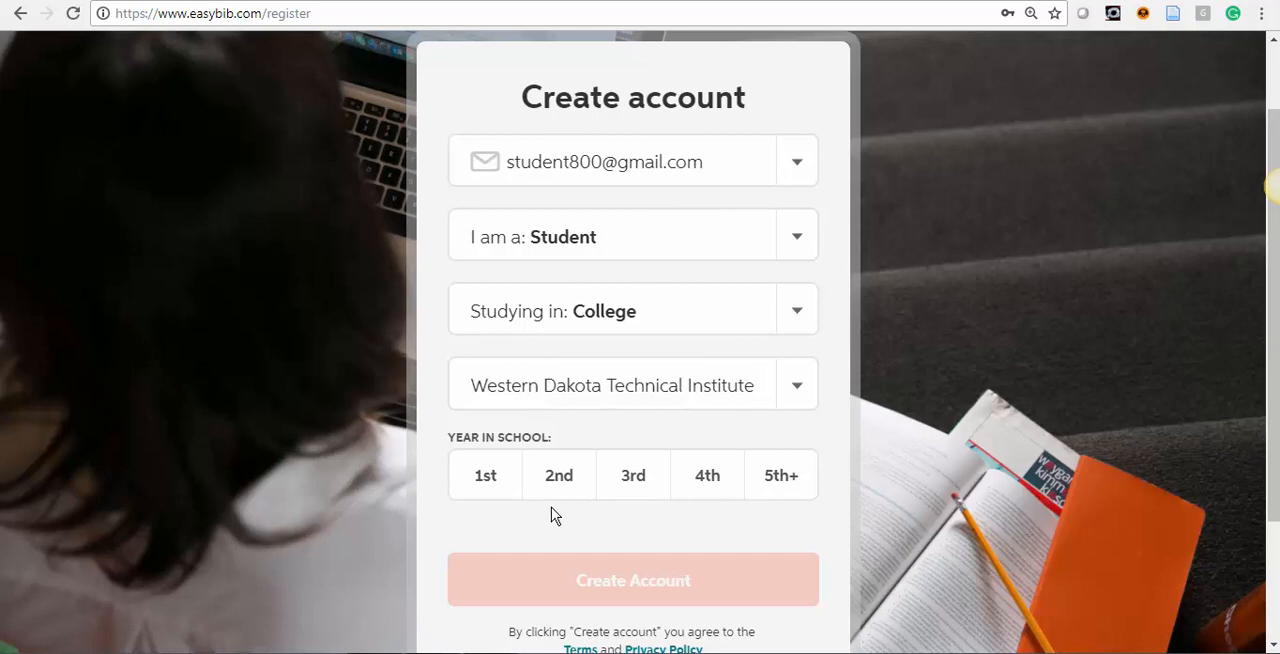
{"action": "left_click", "coordinate": [494, 476]}
{"action": "scroll", "coordinate": [700, 508], "scroll_direction": "down", "scroll_amount": 2}
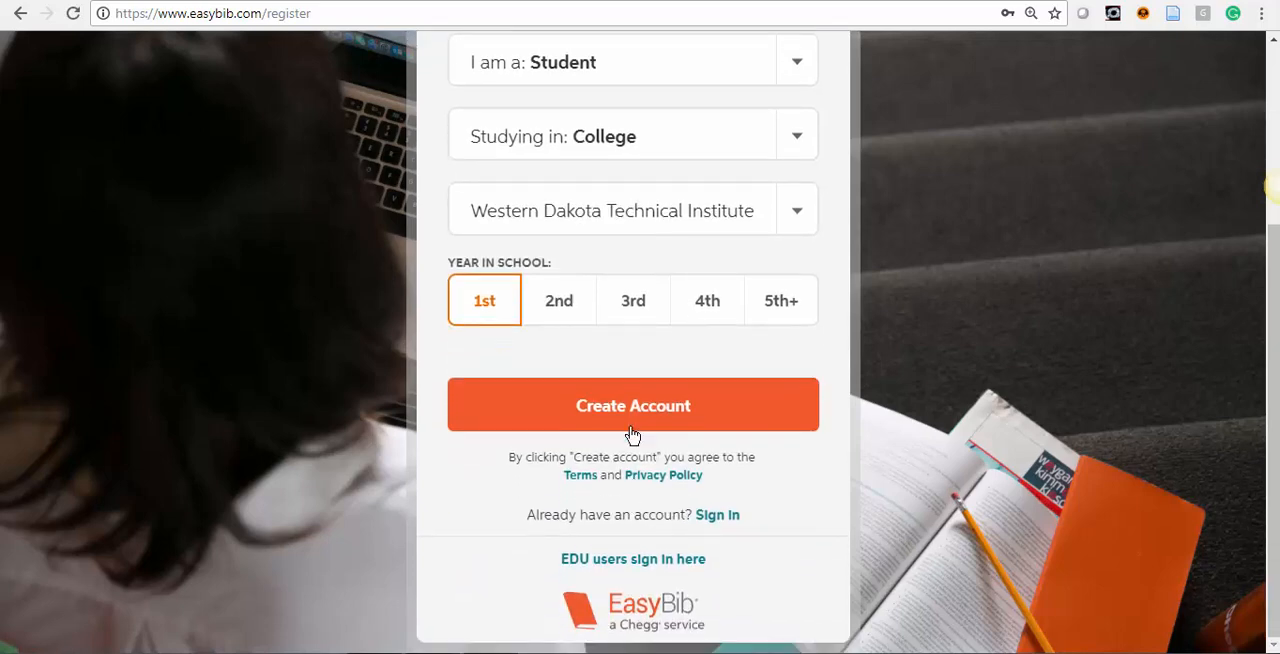
{"action": "left_click", "coordinate": [641, 420]}
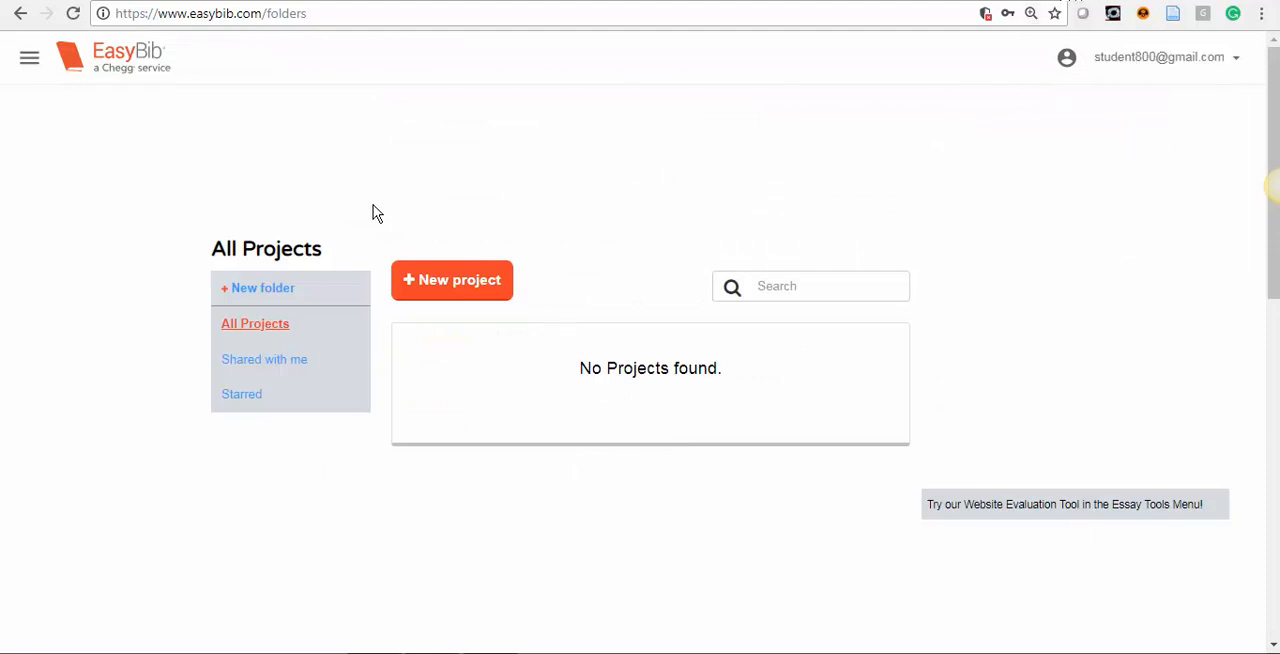
Create a new project named "research 1" with the default MLA8 style.
{"action": "left_click", "coordinate": [411, 286]}
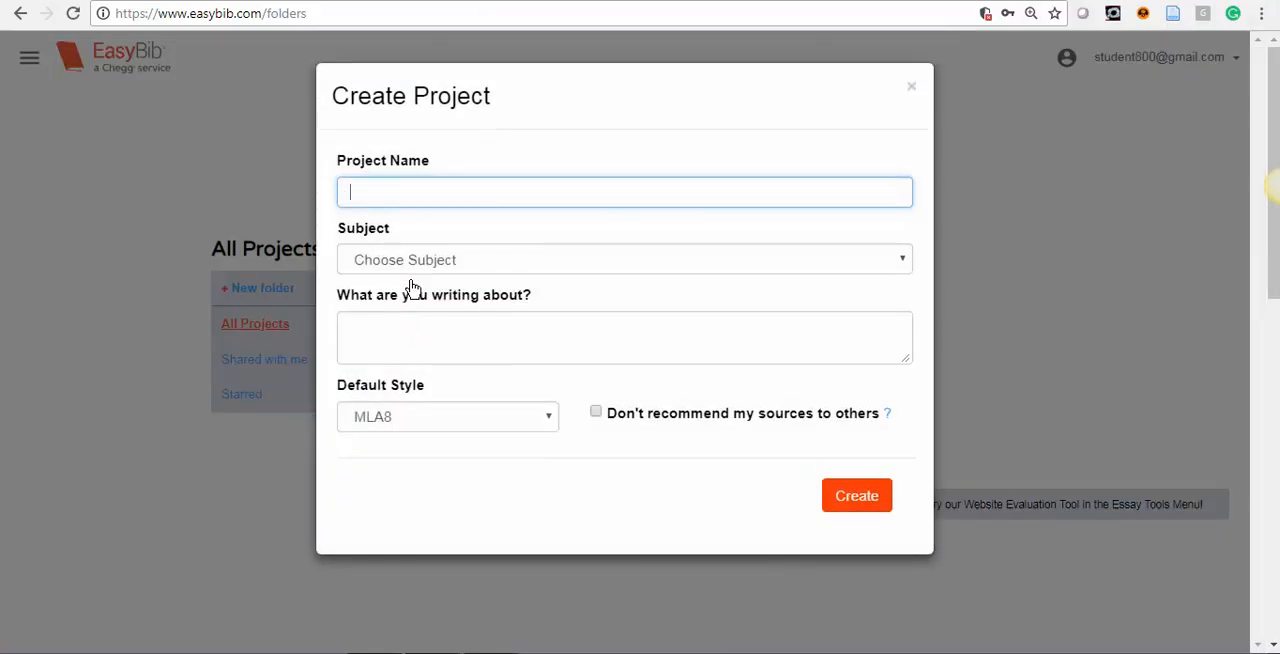
{"action": "type", "text": "research 1"}
{"action": "left_click", "coordinate": [874, 494]}
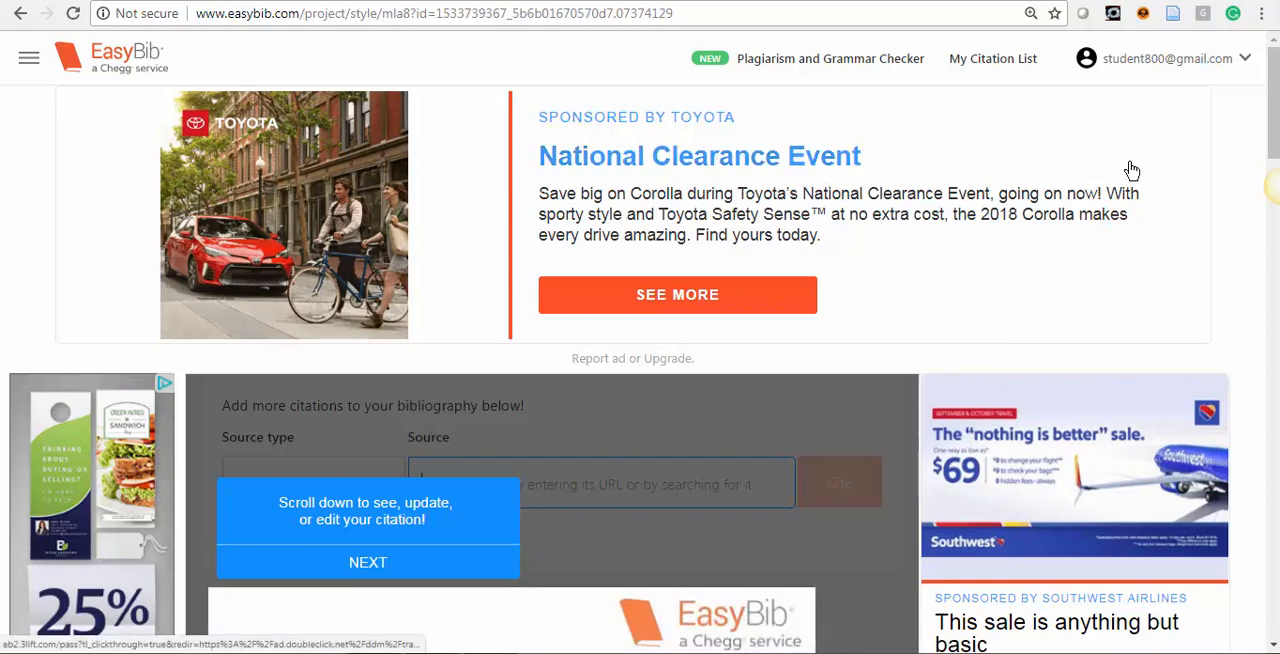
Open the project's citation list and choose Website as the source type for a new citation.
{"action": "scroll", "coordinate": [900, 262], "scroll_direction": "down", "scroll_amount": 3}
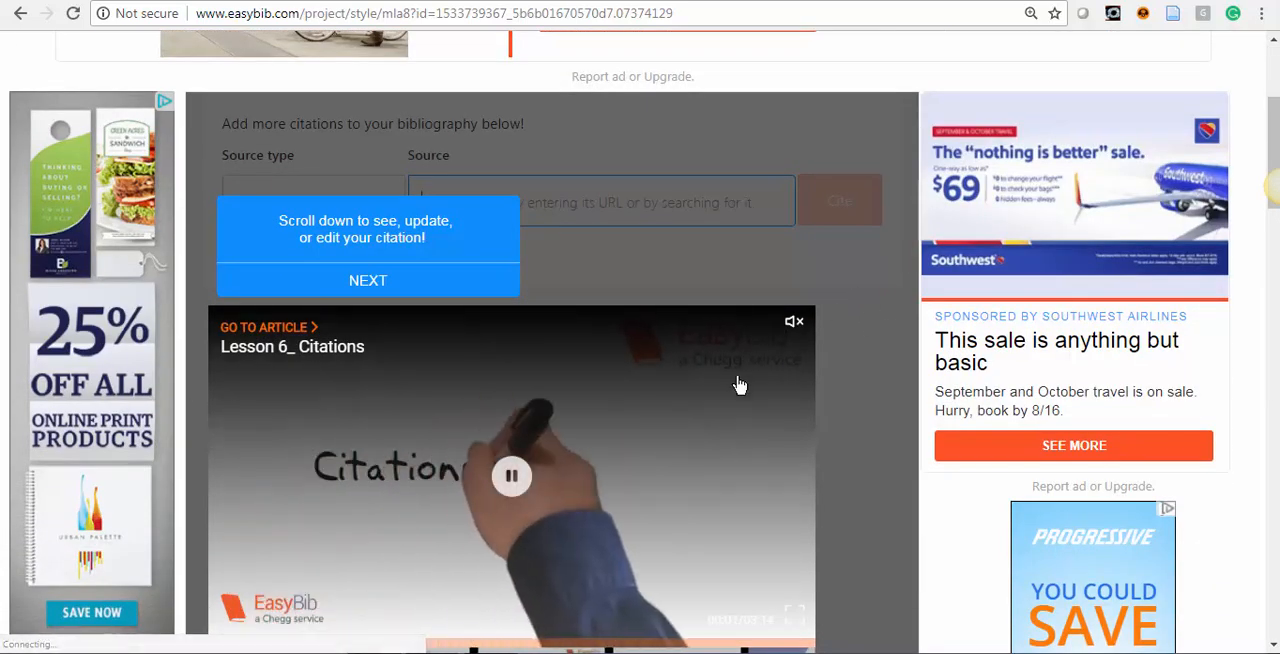
{"action": "scroll", "coordinate": [715, 362], "scroll_direction": "down", "scroll_amount": 1}
{"action": "scroll", "coordinate": [715, 362], "scroll_direction": "down", "scroll_amount": 1}
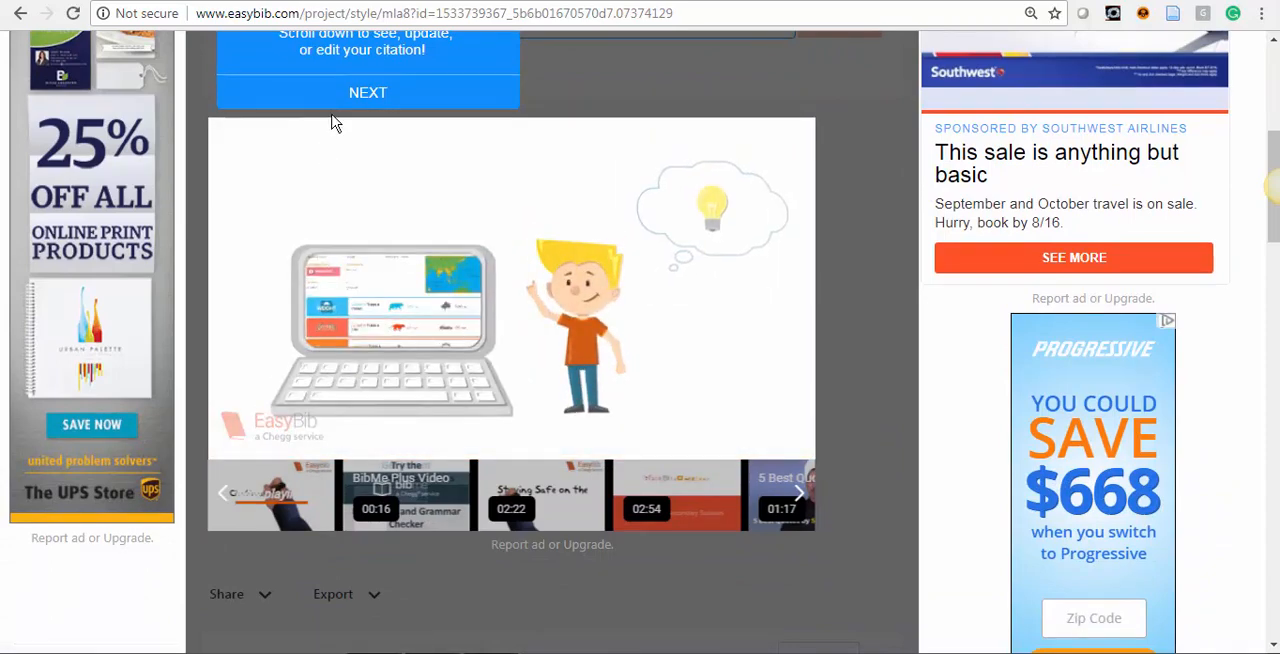
{"action": "scroll", "coordinate": [316, 230], "scroll_direction": "up", "scroll_amount": 5}
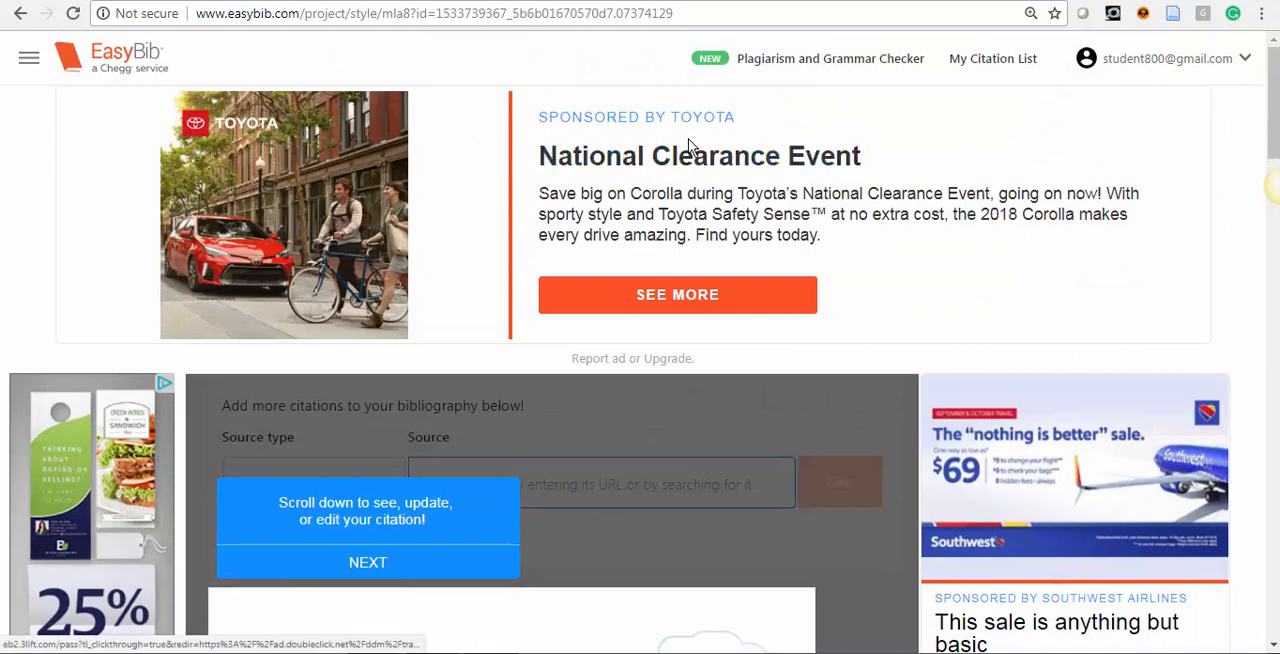
{"action": "left_click", "coordinate": [966, 62]}
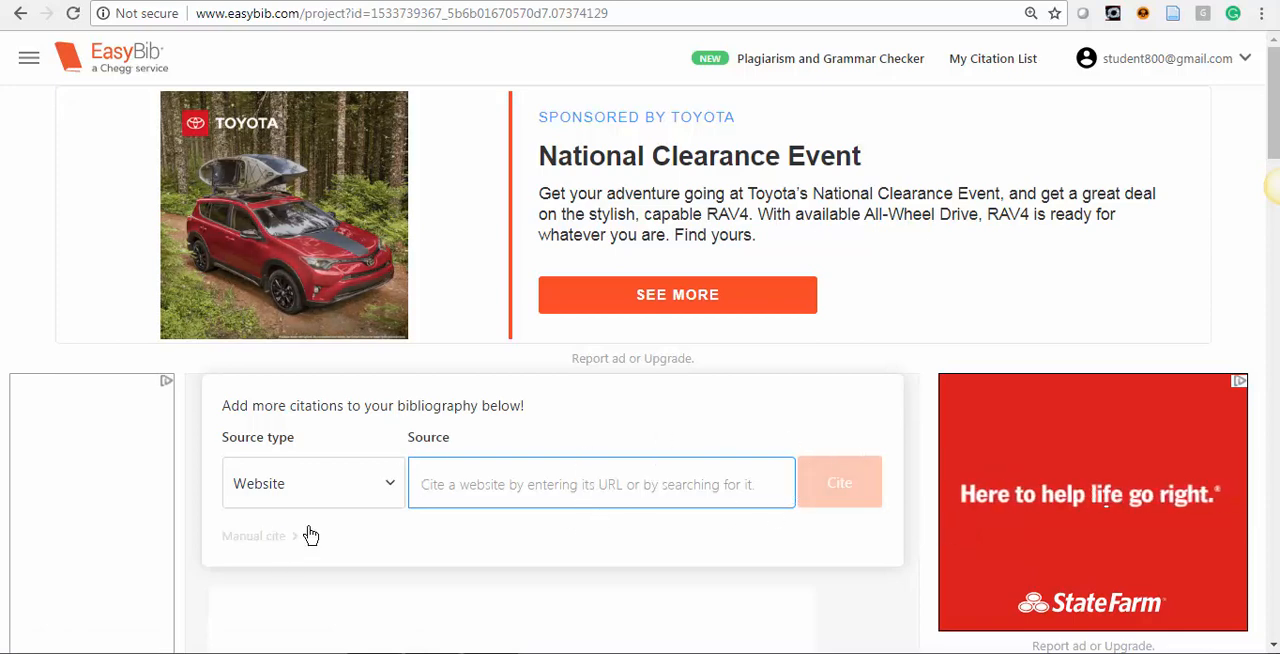
{"action": "left_click", "coordinate": [389, 485]}
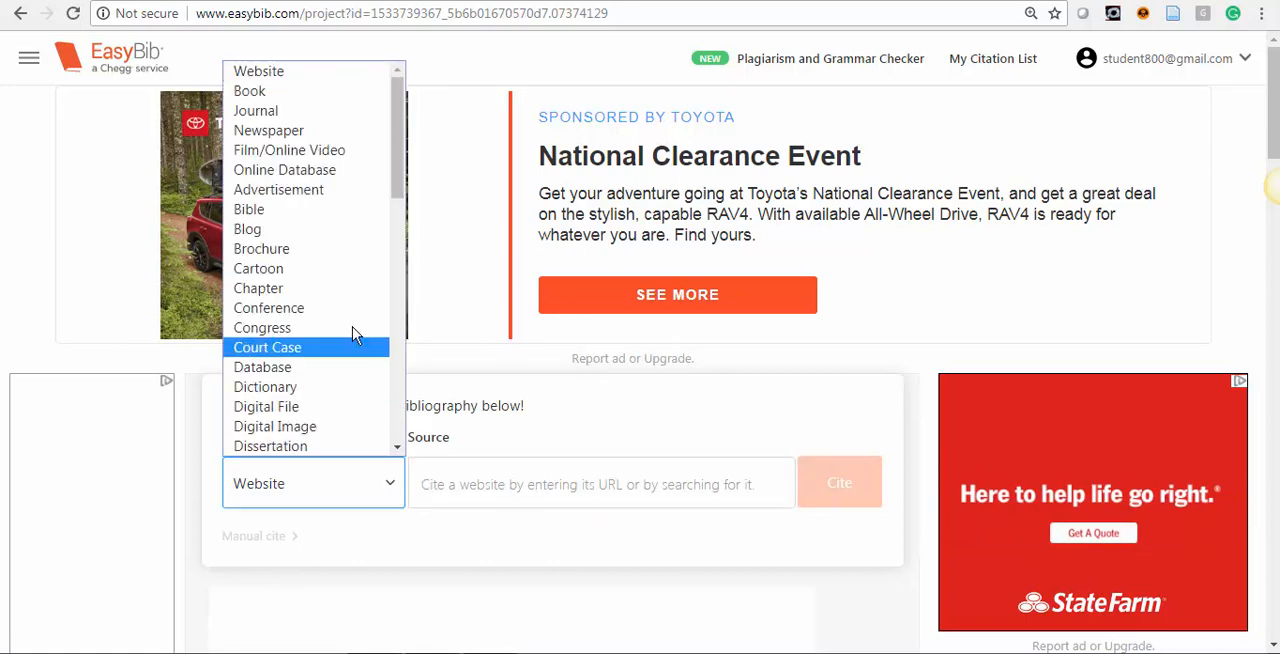
{"action": "left_click", "coordinate": [258, 497]}
Copy the address of Psychology Today's Bipolar Disorder page and search for it as the website source to cite.
{"action": "left_click", "coordinate": [436, 488]}
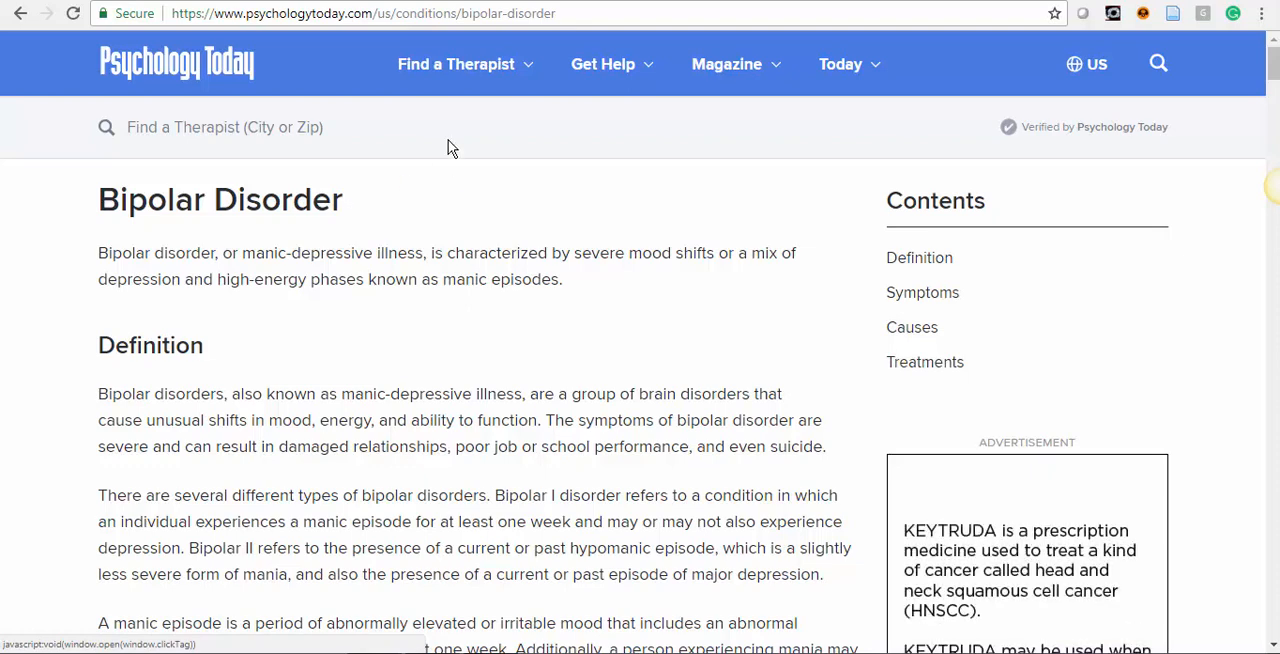
{"action": "left_click", "coordinate": [342, 16]}
{"action": "key", "text": "ctrl+a"}
{"action": "key", "text": "ctrl+c"}
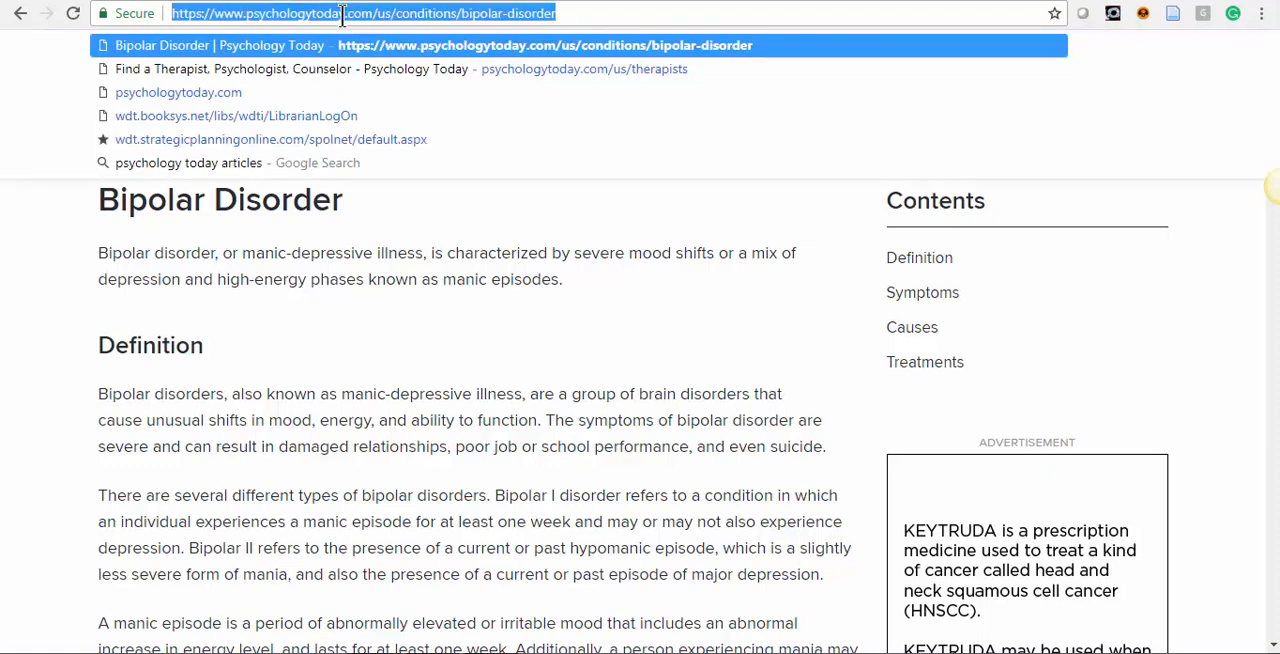
{"action": "left_click", "coordinate": [342, 0]}
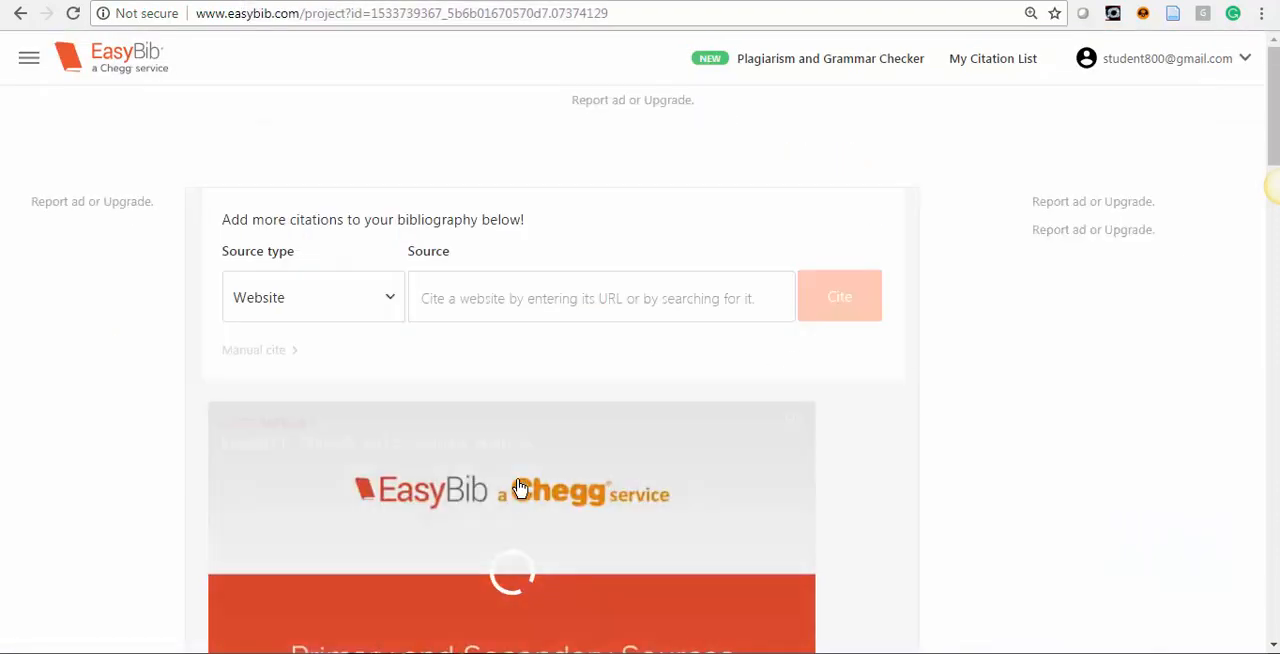
{"action": "left_click", "coordinate": [466, 320]}
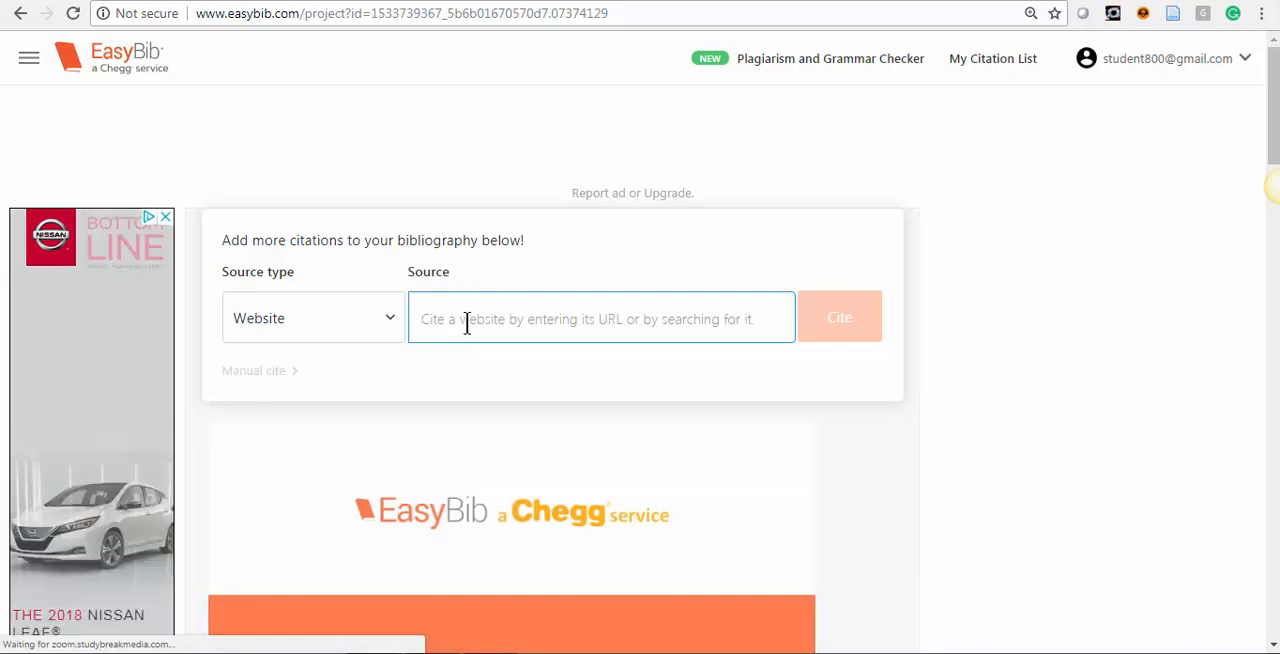
{"action": "key", "text": "ctrl+v"}
{"action": "left_click", "coordinate": [868, 326]}
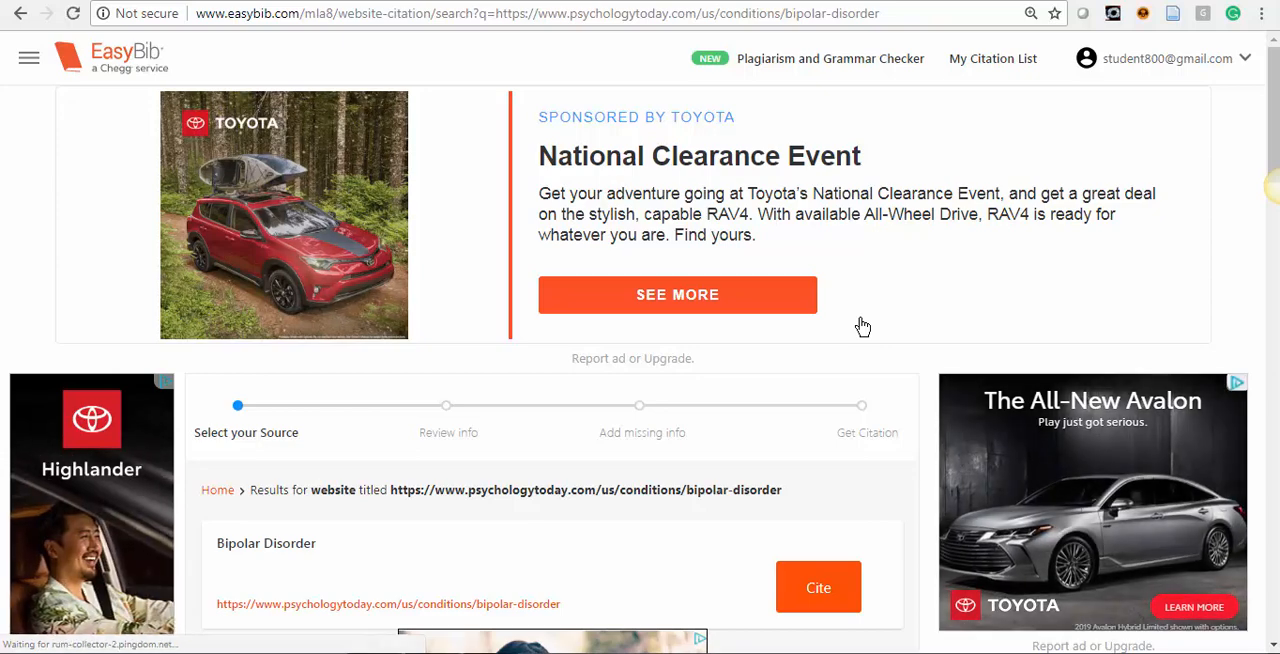
Cite the Bipolar Disorder result and review its found and missing source information.
{"action": "scroll", "coordinate": [862, 322], "scroll_direction": "down", "scroll_amount": 2}
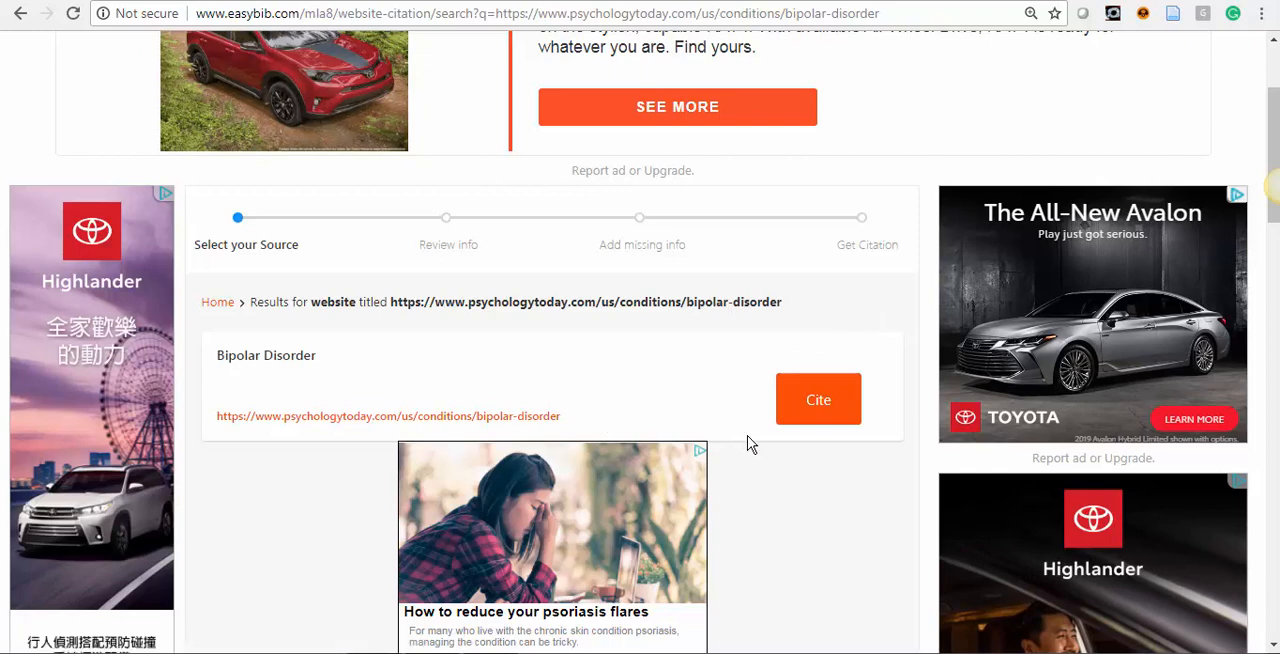
{"action": "left_click", "coordinate": [812, 410]}
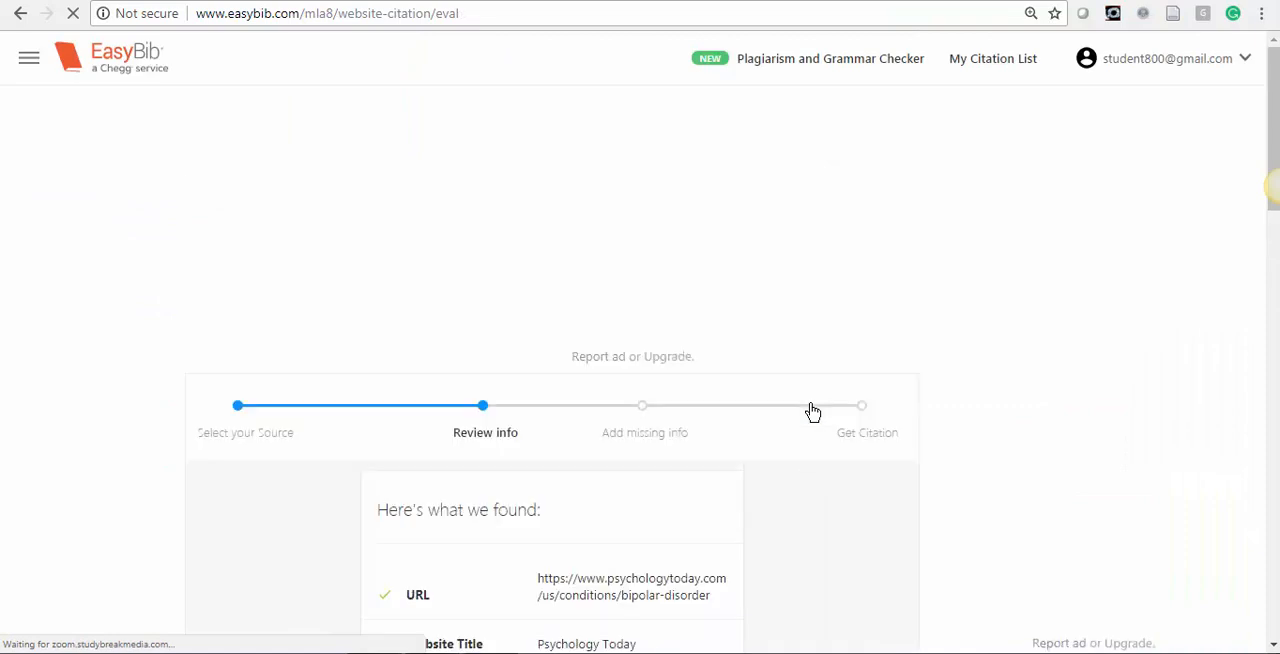
{"action": "scroll", "coordinate": [781, 411], "scroll_direction": "down", "scroll_amount": 4}
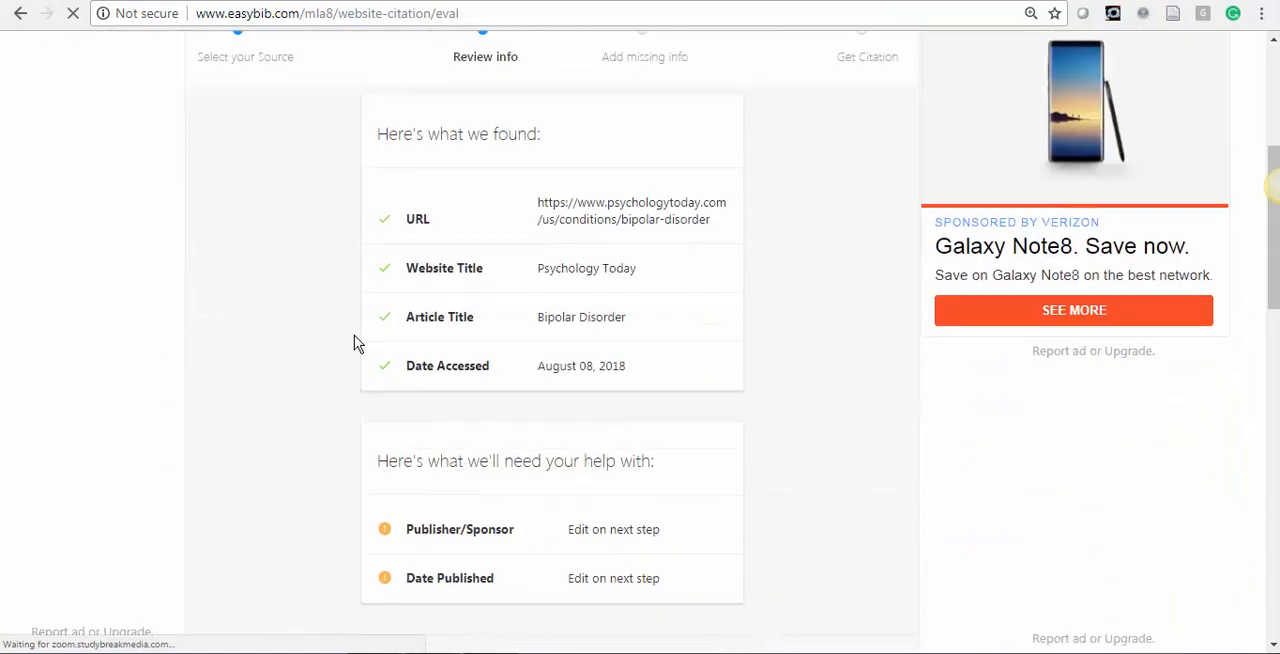
{"action": "scroll", "coordinate": [697, 231], "scroll_direction": "down", "scroll_amount": 1}
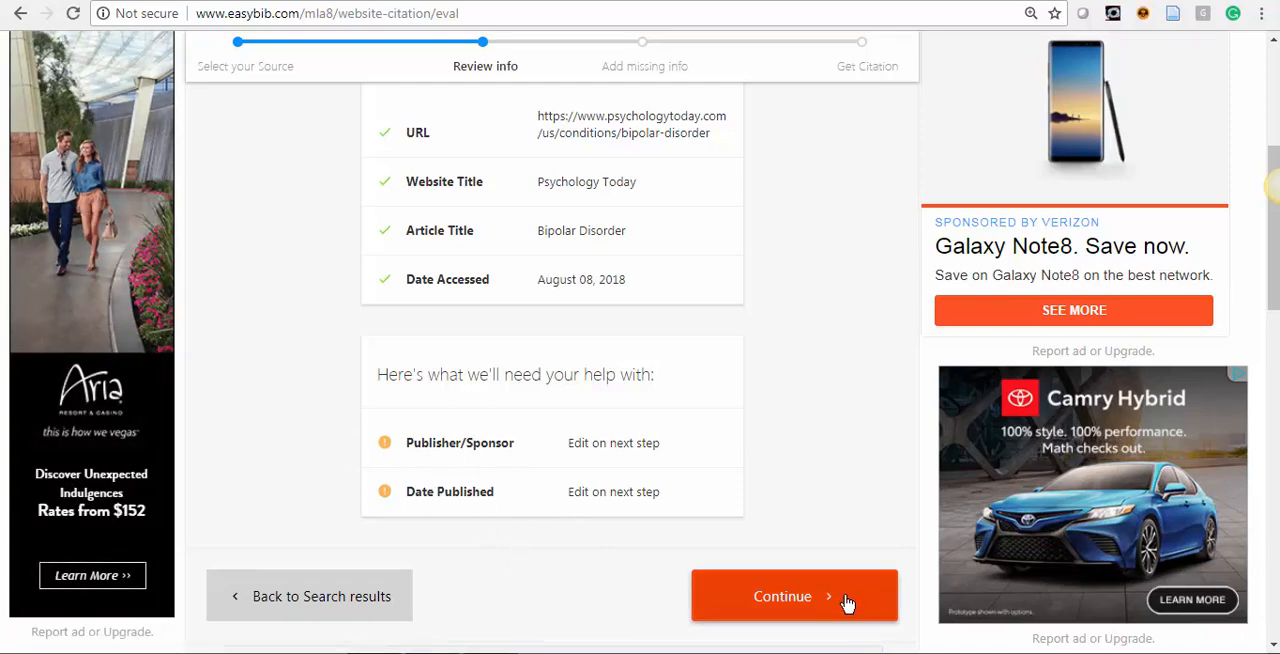
Check the Psychology Today article for the missing publisher and publication date, and complete the citation.
{"action": "left_click", "coordinate": [660, 0]}
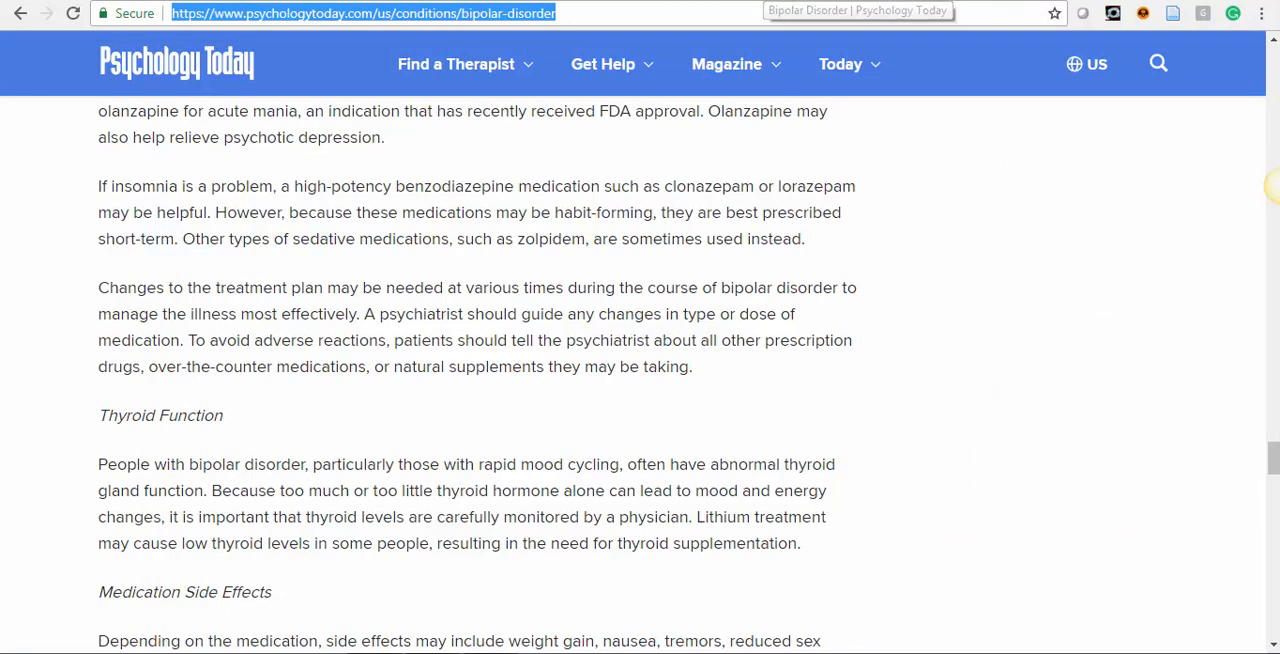
{"action": "left_click", "coordinate": [278, 0]}
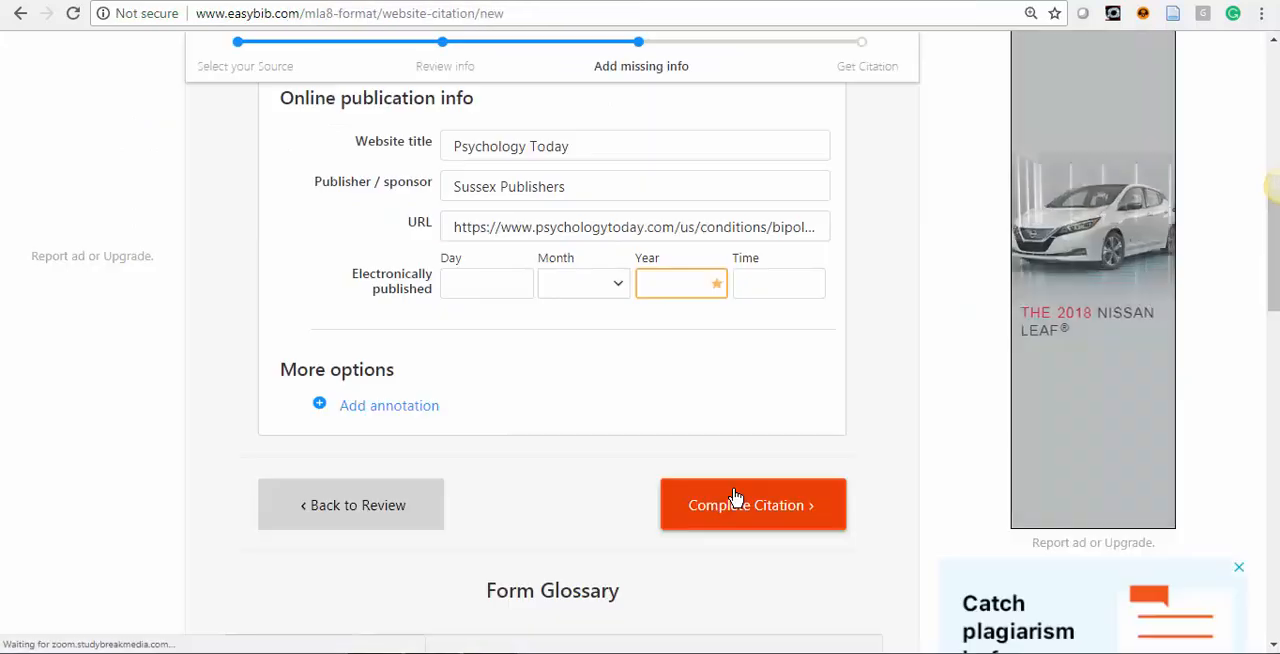
{"action": "left_click", "coordinate": [733, 499]}
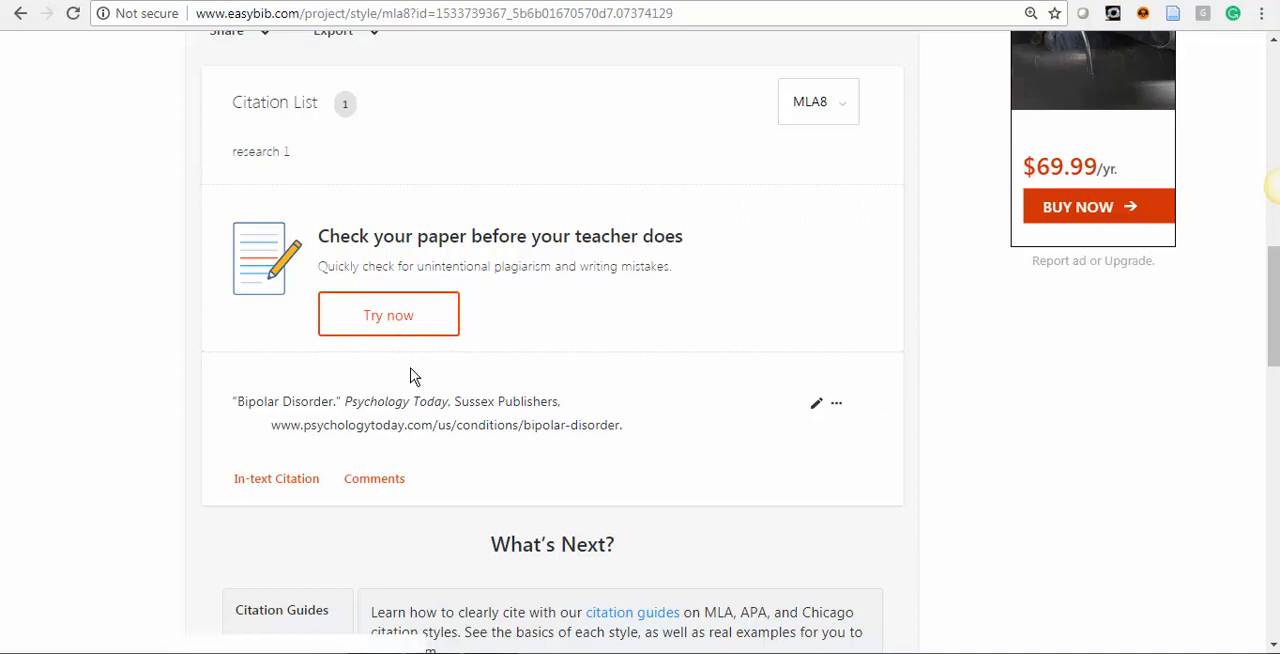
Export the citation list as a Word document and open the downloaded file.
{"action": "scroll", "coordinate": [686, 391], "scroll_direction": "down", "scroll_amount": 2}
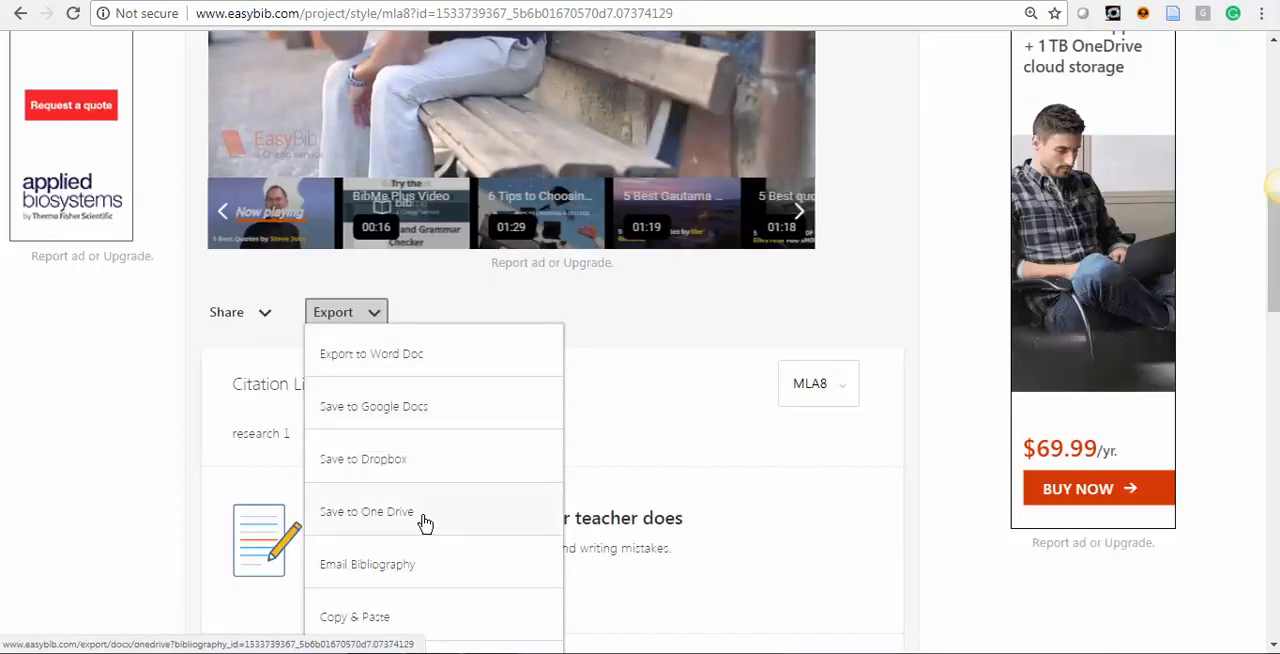
{"action": "left_click", "coordinate": [343, 362]}
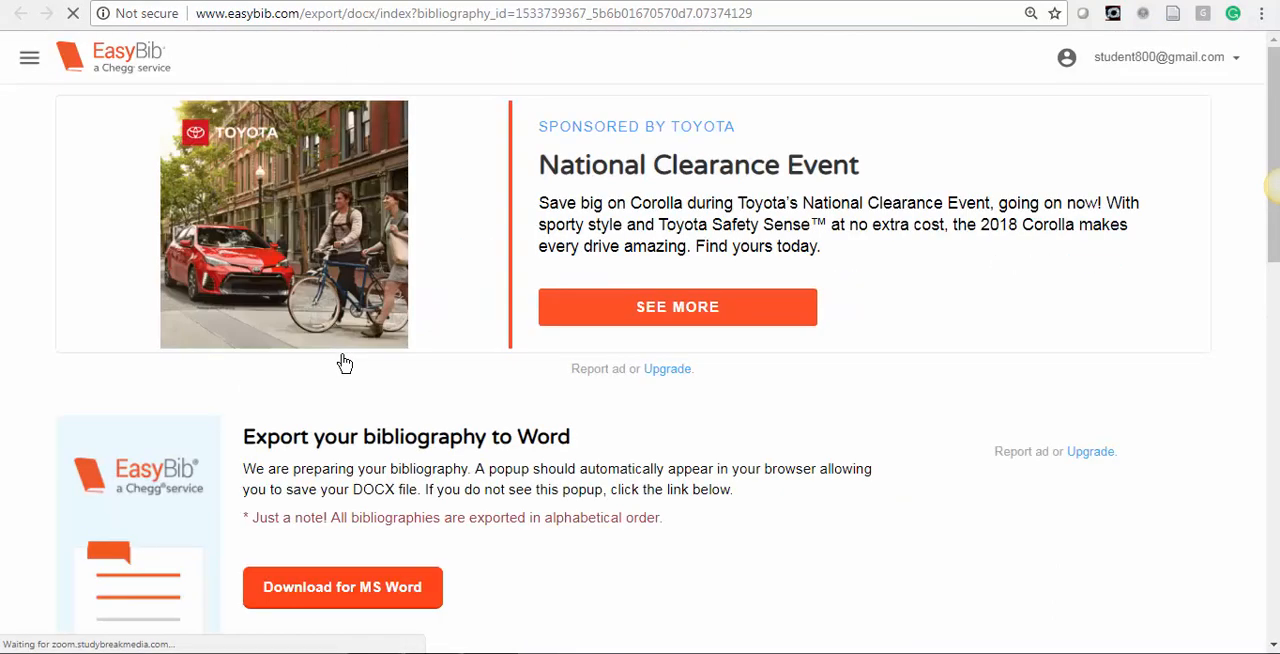
{"action": "left_click", "coordinate": [380, 592]}
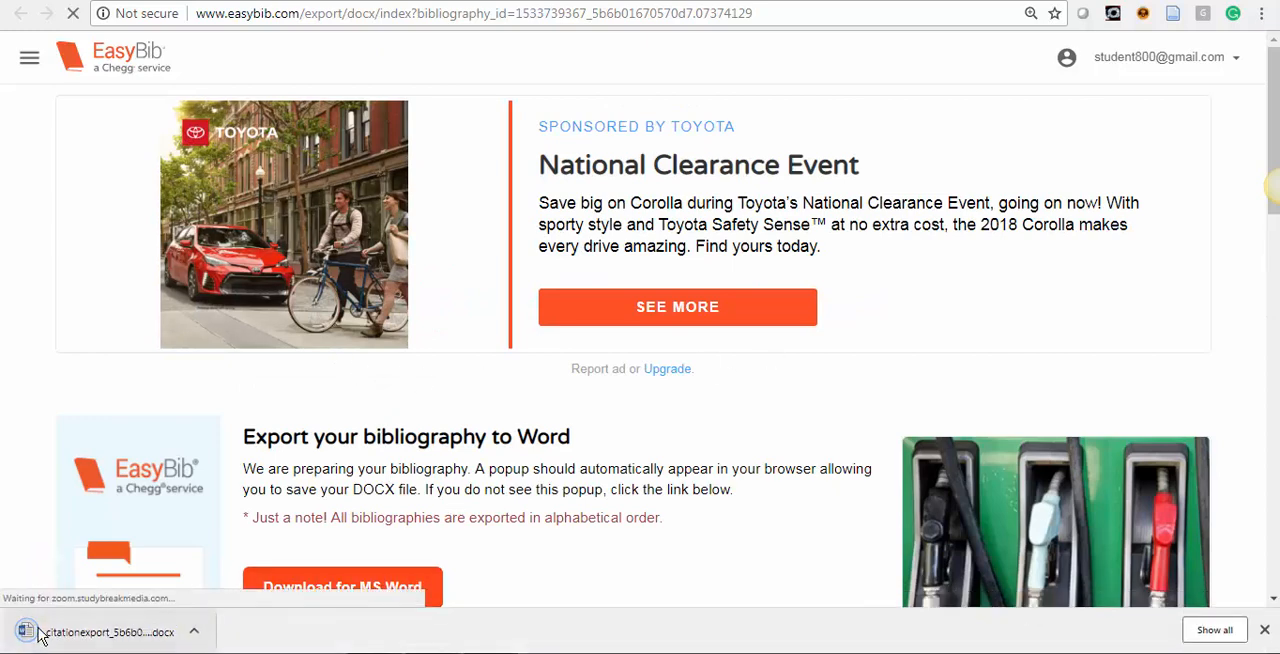
{"action": "left_click", "coordinate": [60, 630]}
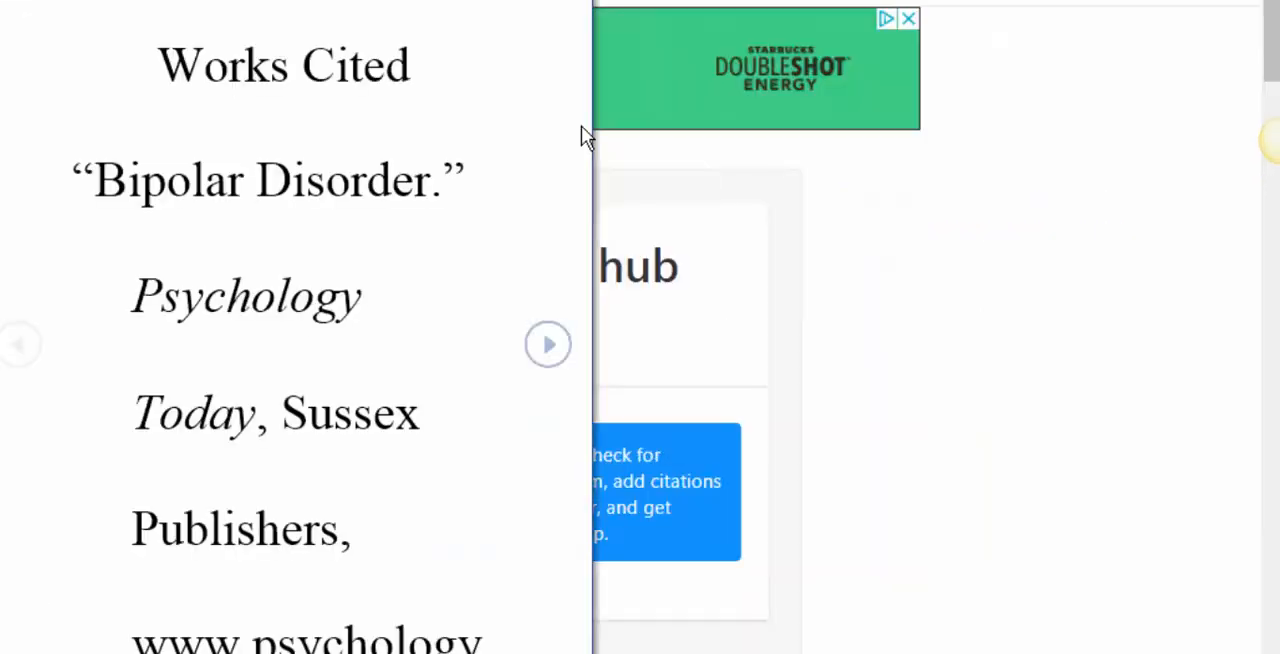
Leave the Word document's reading view, maximize its window, and select the blank space after the Bipolar Disorder citation.
{"action": "key", "text": "Escape"}
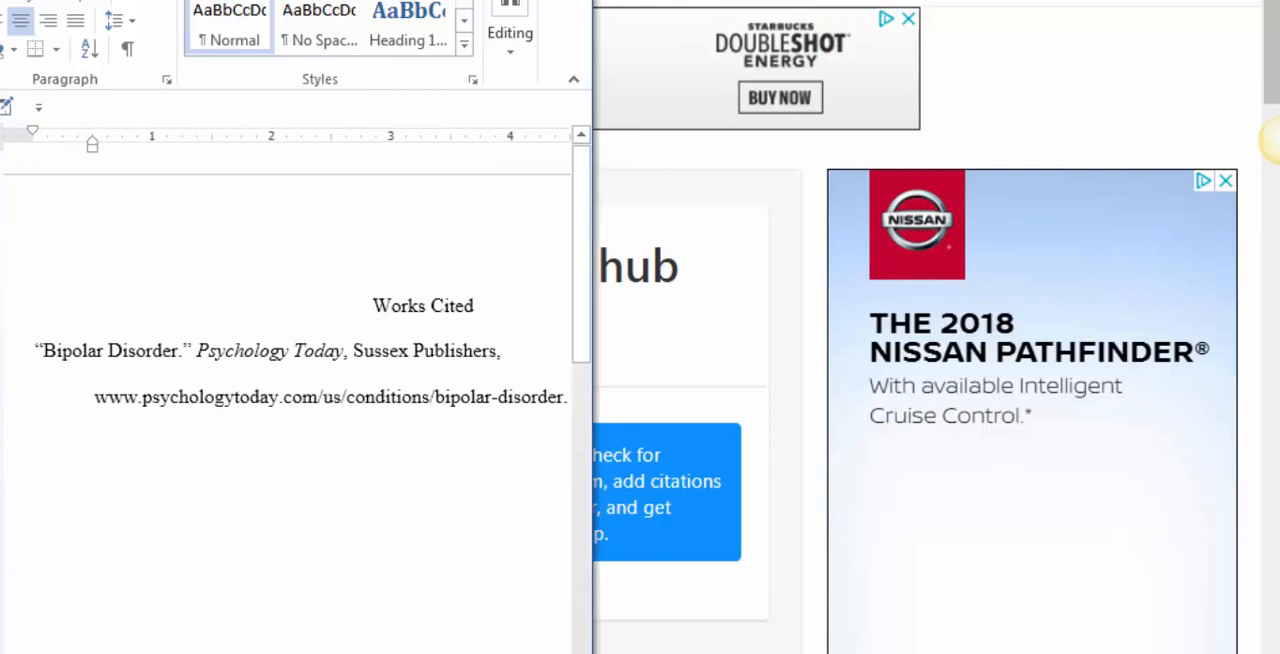
{"action": "left_click", "coordinate": [543, 2]}
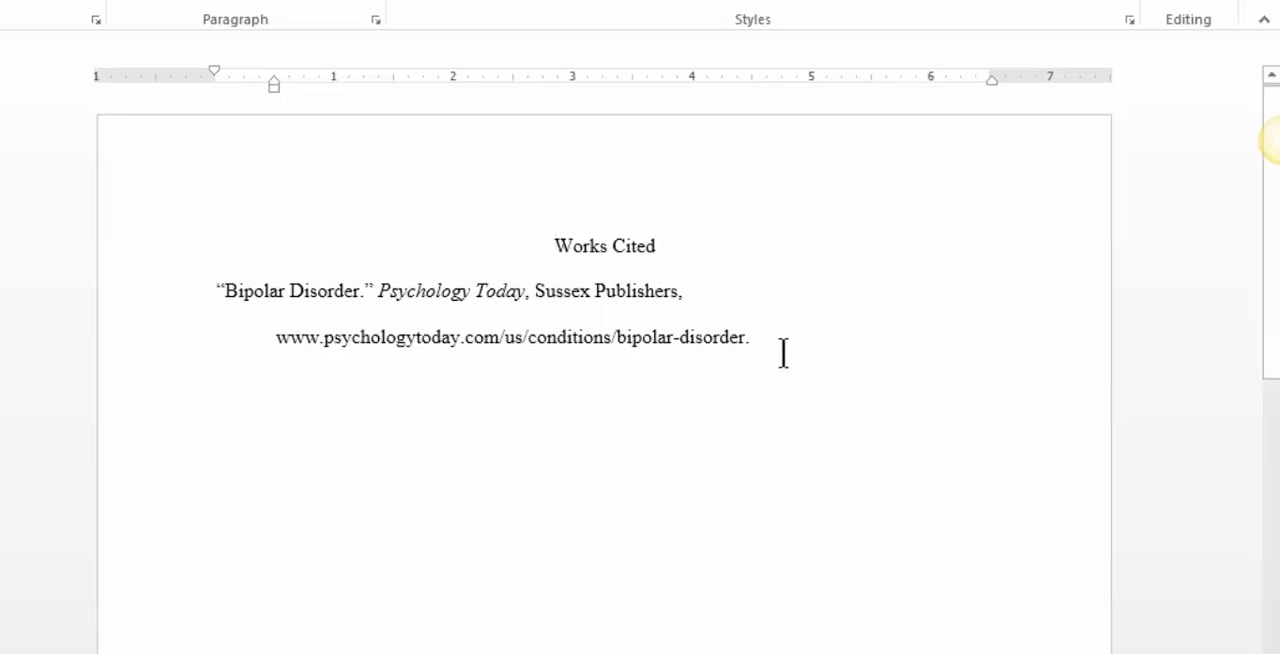
{"action": "left_click_drag", "start_coordinate": [778, 338], "coordinate": [769, 592]}
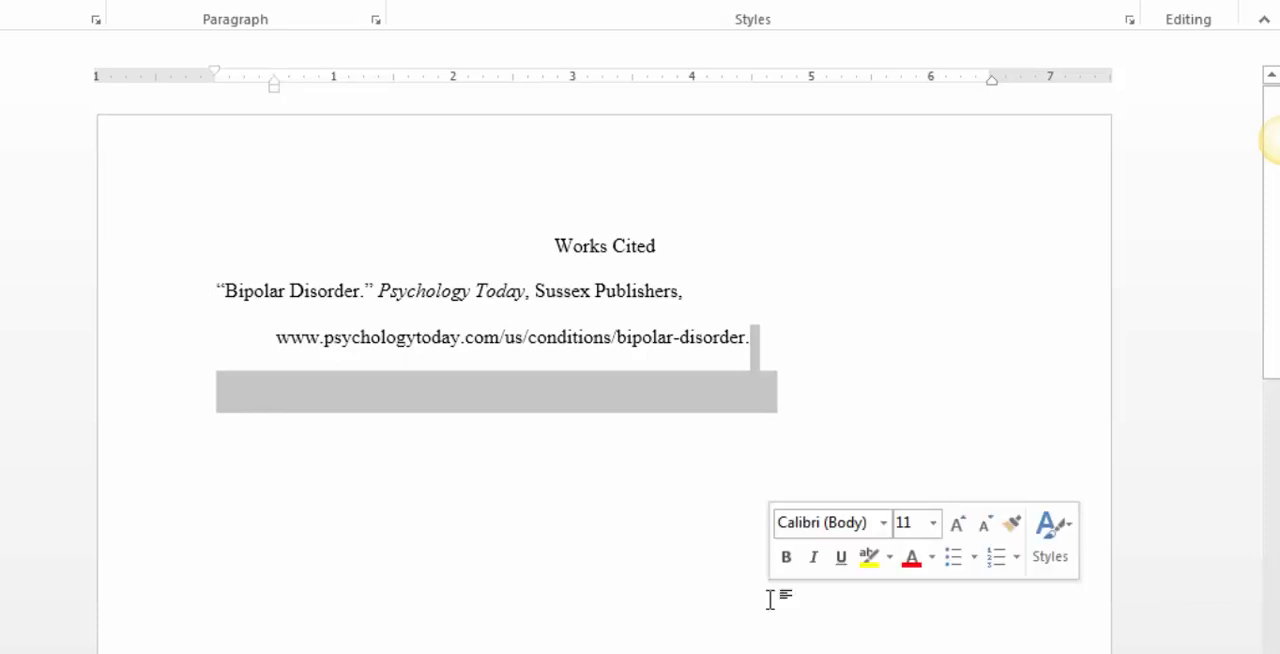